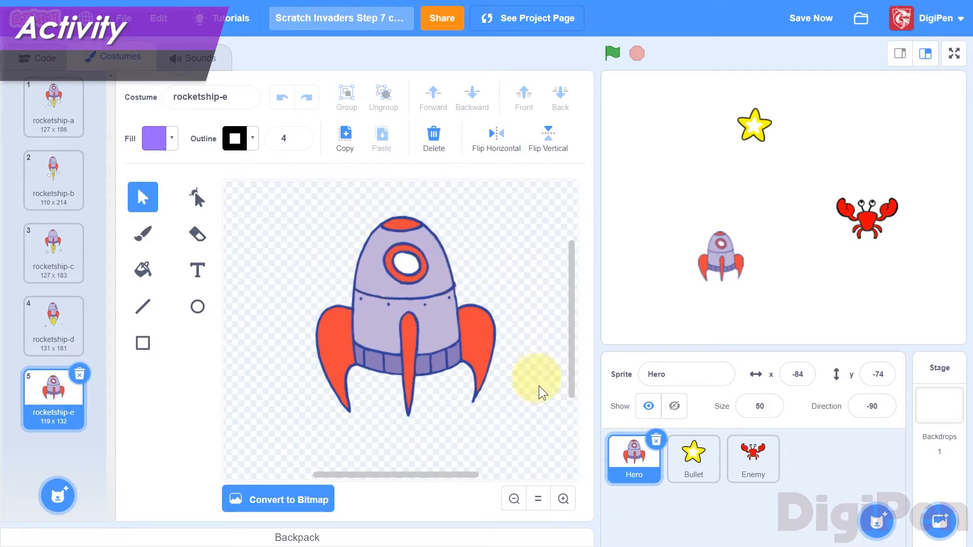
# - Add a new blank costume to paint for the Hero sprite
pyautogui.click(692, 456)
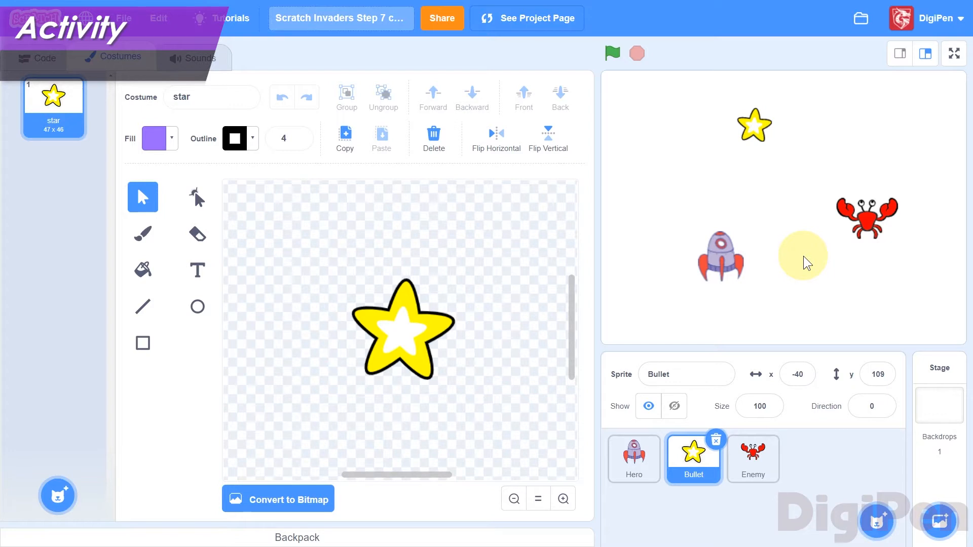
pyautogui.click(750, 461)
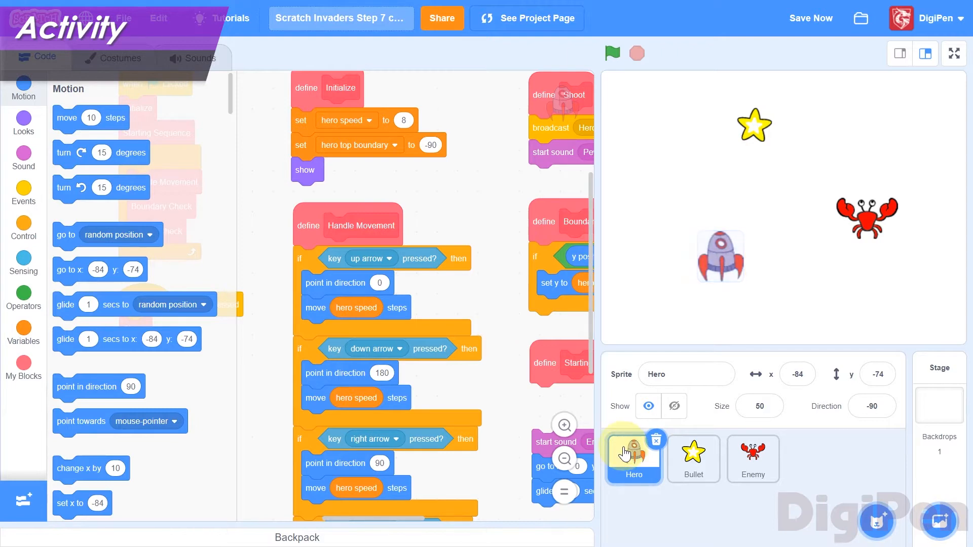
pyautogui.click(120, 60)
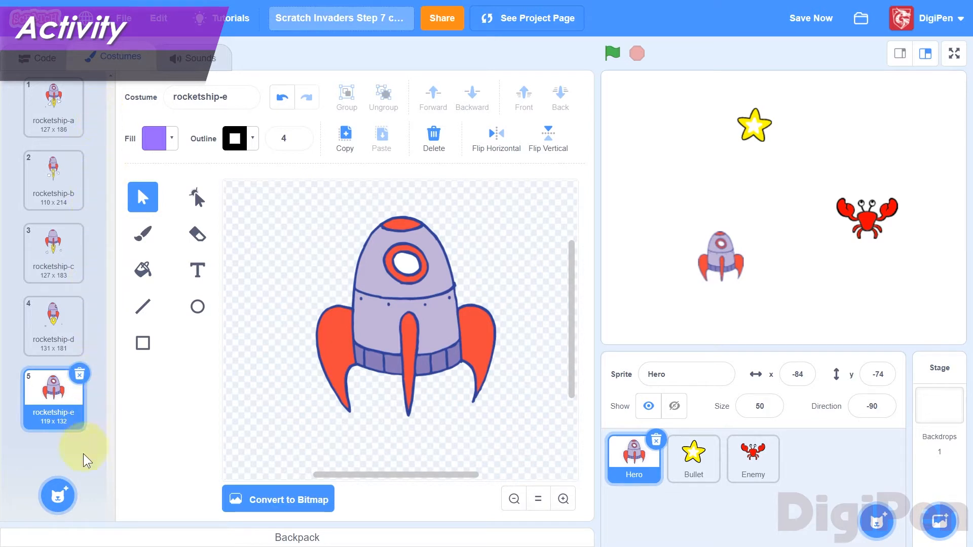
pyautogui.moveTo(57, 502)
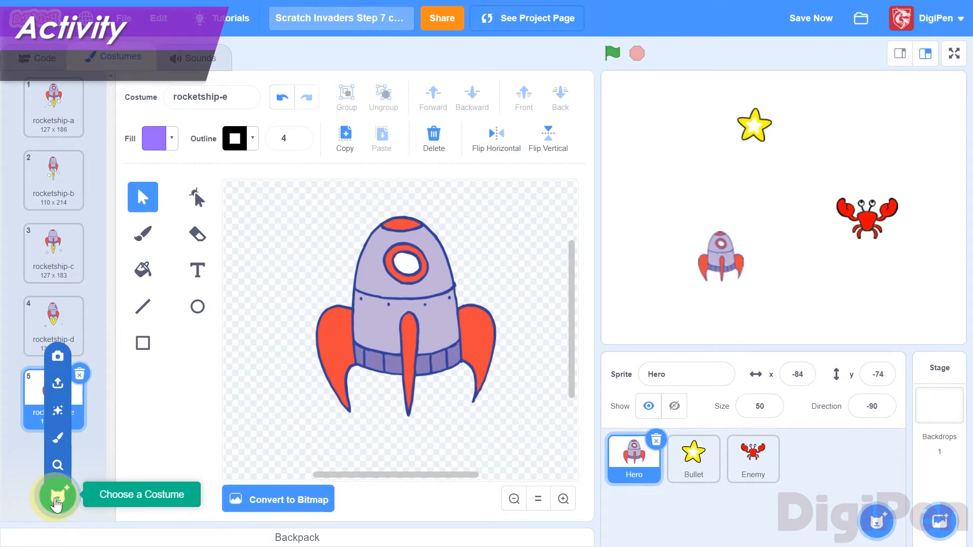
pyautogui.click(56, 438)
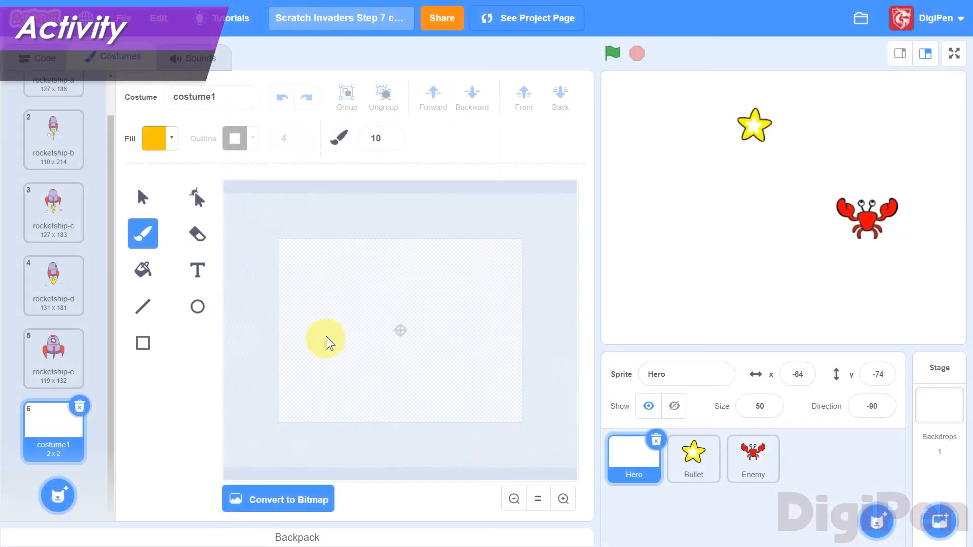
# - Draw a tall rounded ship body in yellow-orange with brush size 10 and fill it with the same colour
pyautogui.moveTo(325, 346)
pyautogui.mouseDown()
pyautogui.moveTo(326, 289)
pyautogui.moveTo(353, 284)
pyautogui.moveTo(374, 303)
pyautogui.moveTo(374, 361)
pyautogui.moveTo(362, 375)
pyautogui.moveTo(335, 374)
pyautogui.moveTo(327, 350)
pyautogui.mouseUp()
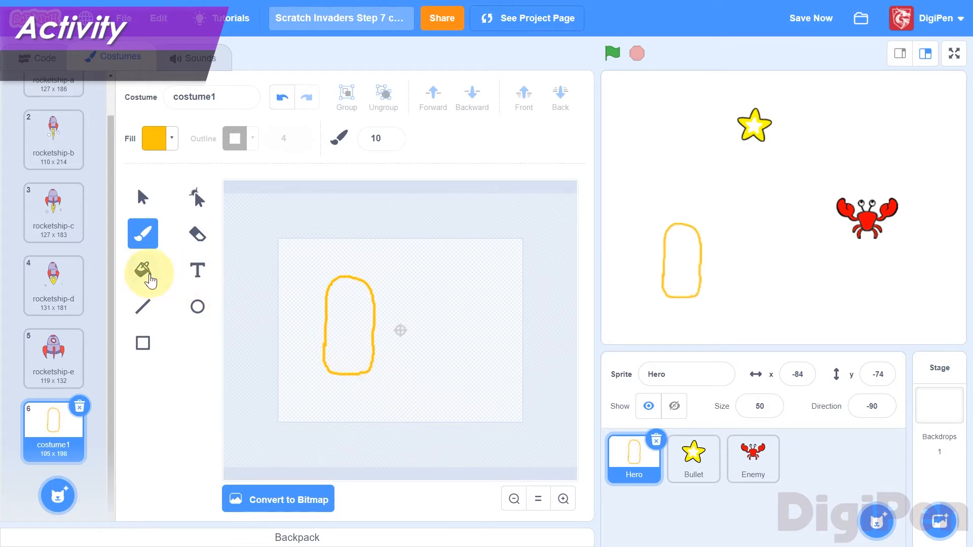
pyautogui.click(149, 276)
pyautogui.click(348, 330)
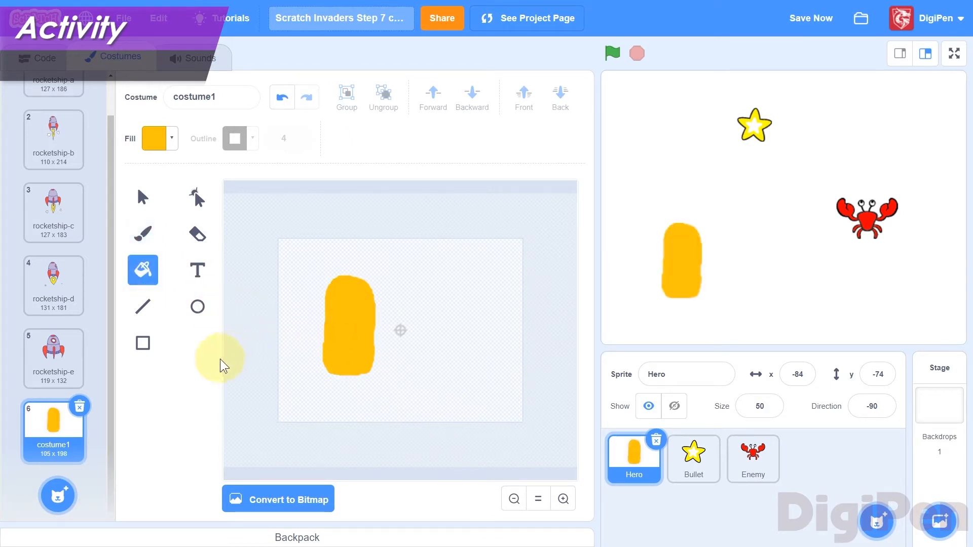
# - Paint filled orange fins on both sides of the ship's lower body, undoing and redrawing the right one
pyautogui.click(142, 233)
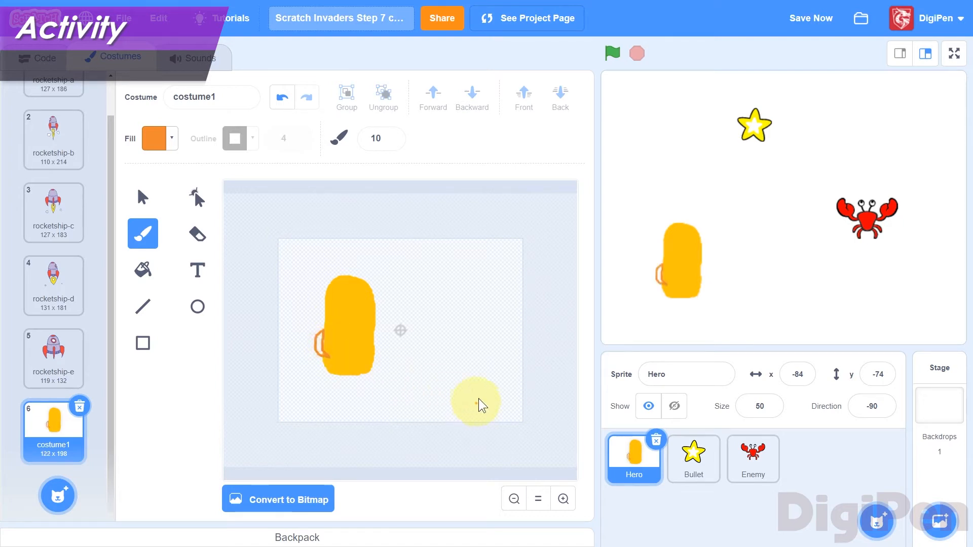
pyautogui.click(144, 200)
pyautogui.click(143, 270)
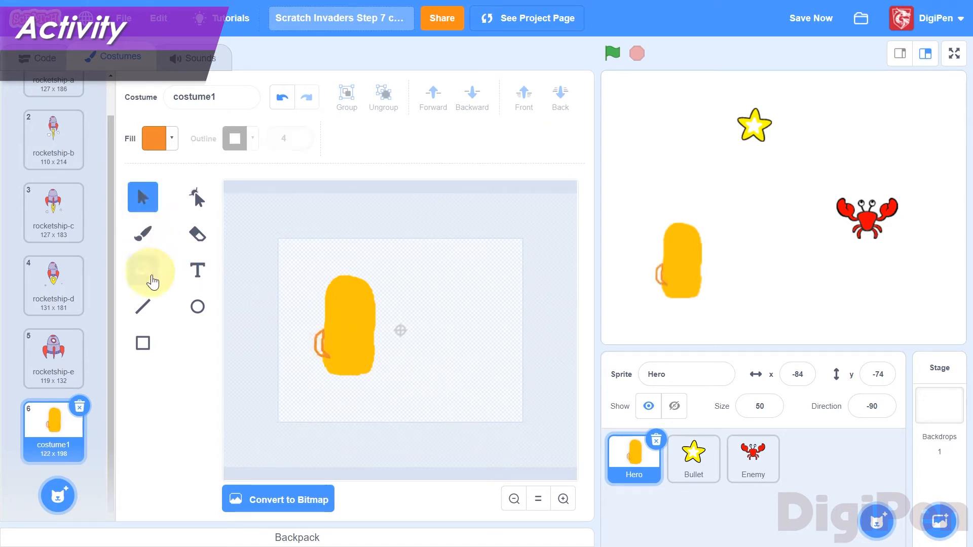
pyautogui.click(320, 345)
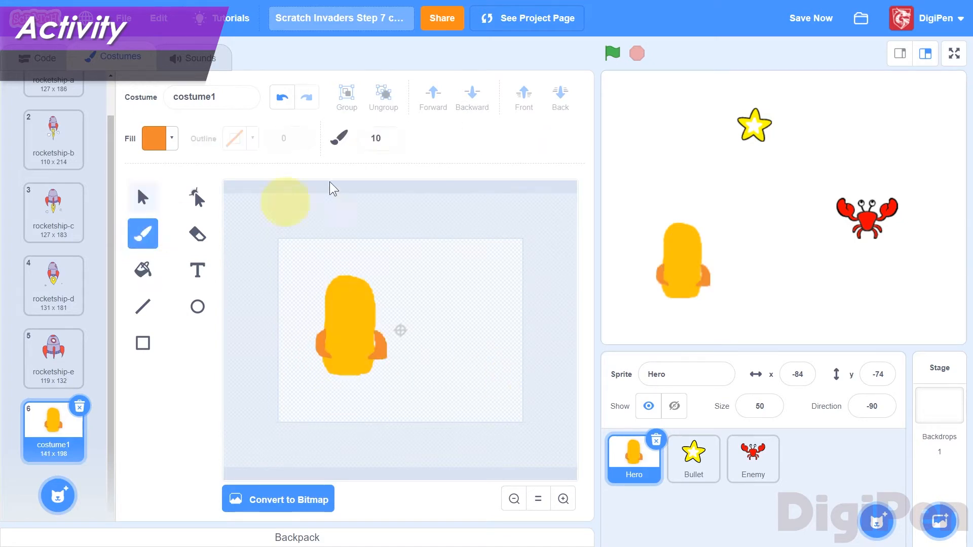
pyautogui.click(384, 138)
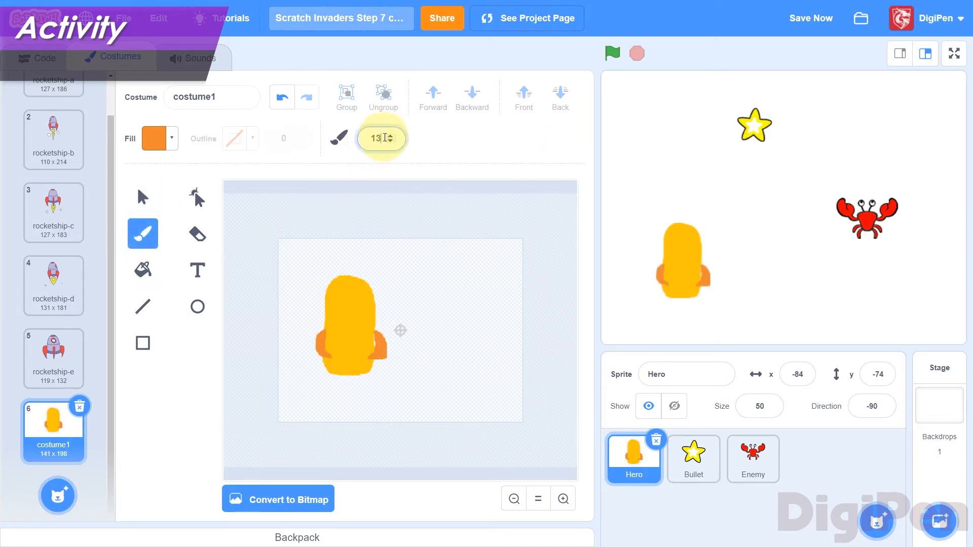
pyautogui.click(283, 98)
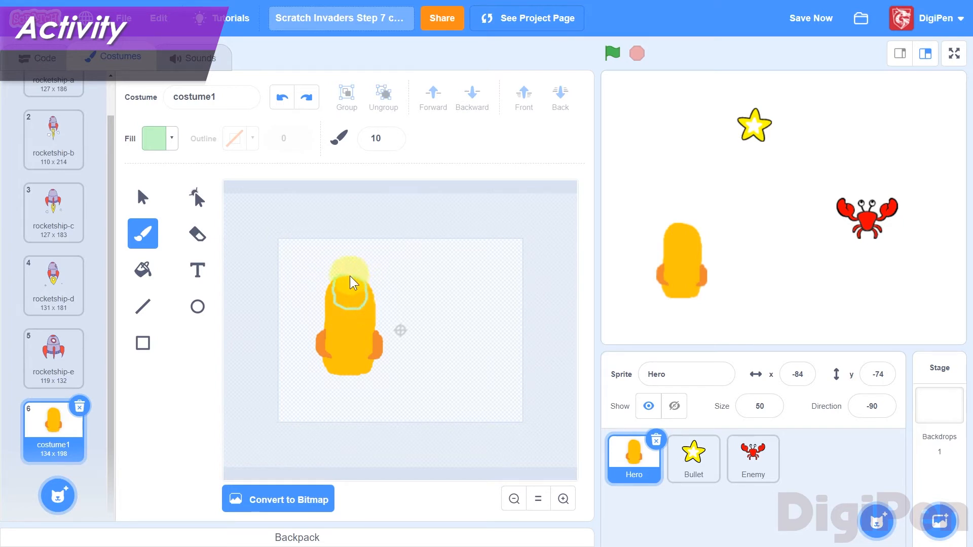
# - Fill the cockpit at the front of the ship light green and paint a solid grey gun barrel on its nose
pyautogui.click(145, 273)
pyautogui.click(354, 299)
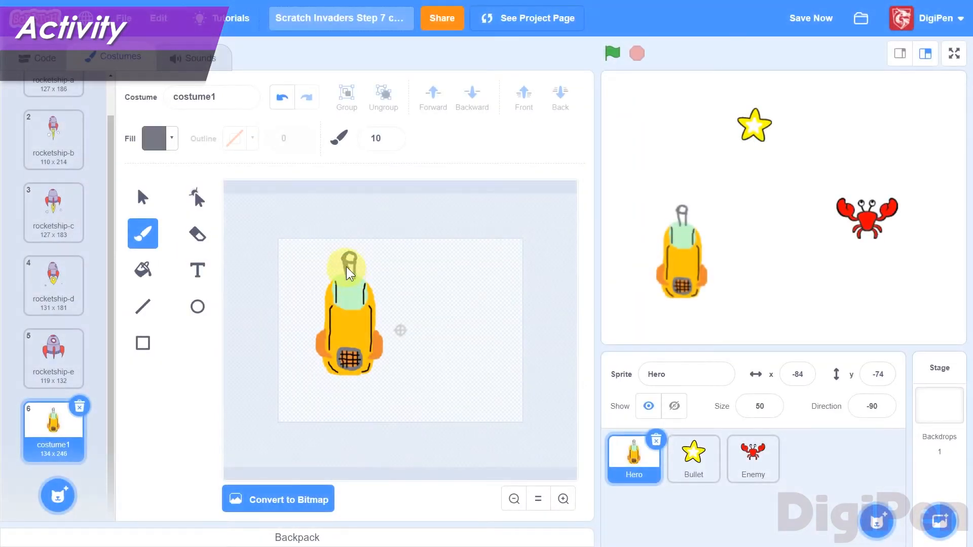
pyautogui.moveTo(349, 269)
pyautogui.mouseDown()
pyautogui.moveTo(358, 292)
pyautogui.moveTo(351, 286)
pyautogui.mouseUp()
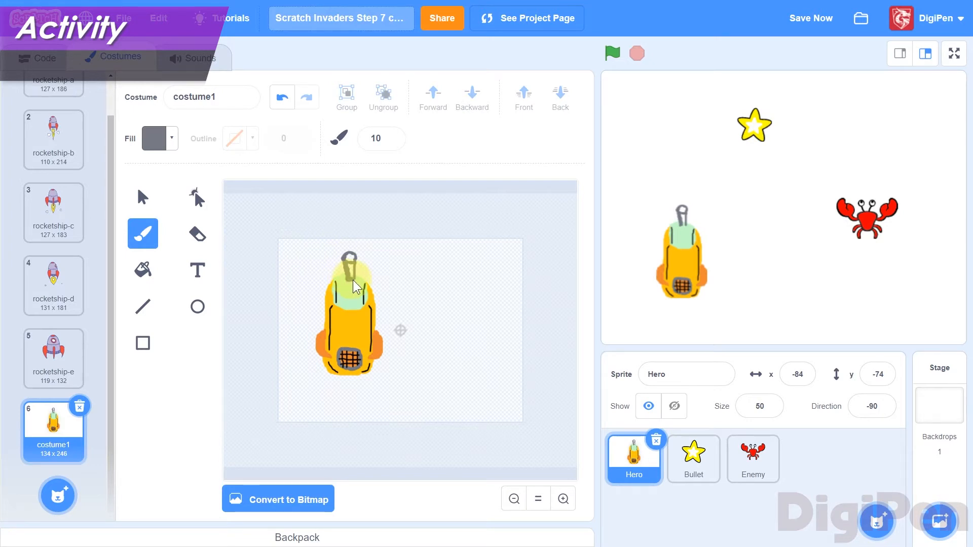
pyautogui.press('f')
pyautogui.click(350, 262)
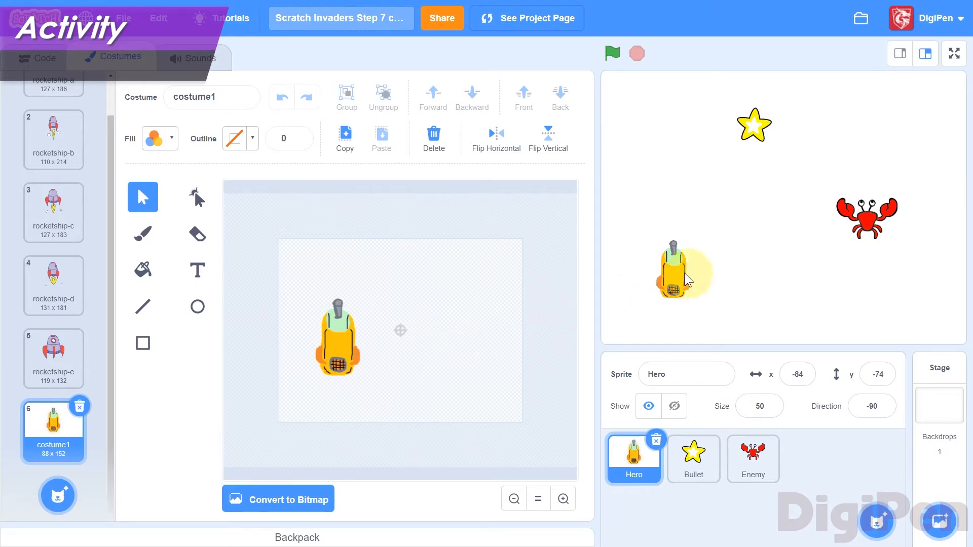
# - Set the Hero sprite's position to x 0 and y 0
pyautogui.click(797, 374)
pyautogui.write('0')
pyautogui.press('Tab')
pyautogui.write('0')
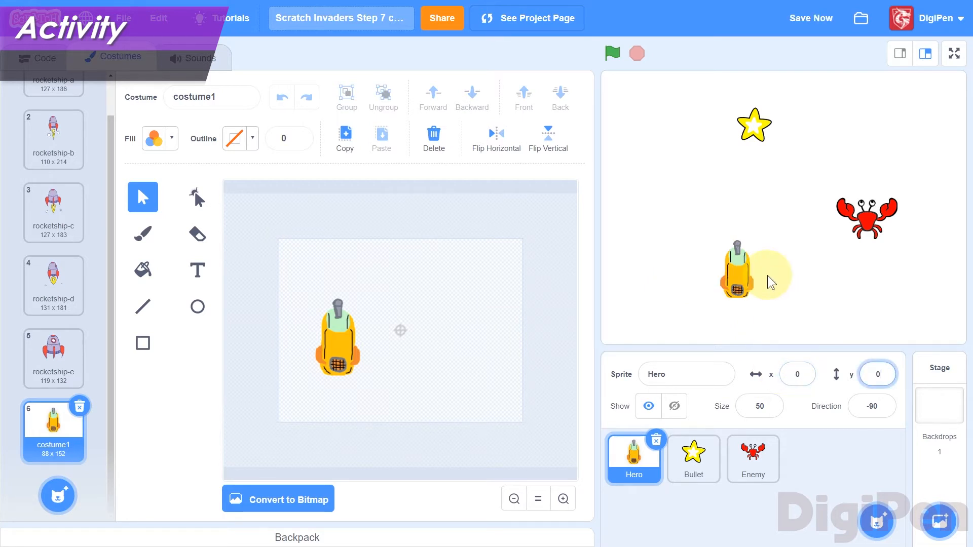
pyautogui.press('Return')
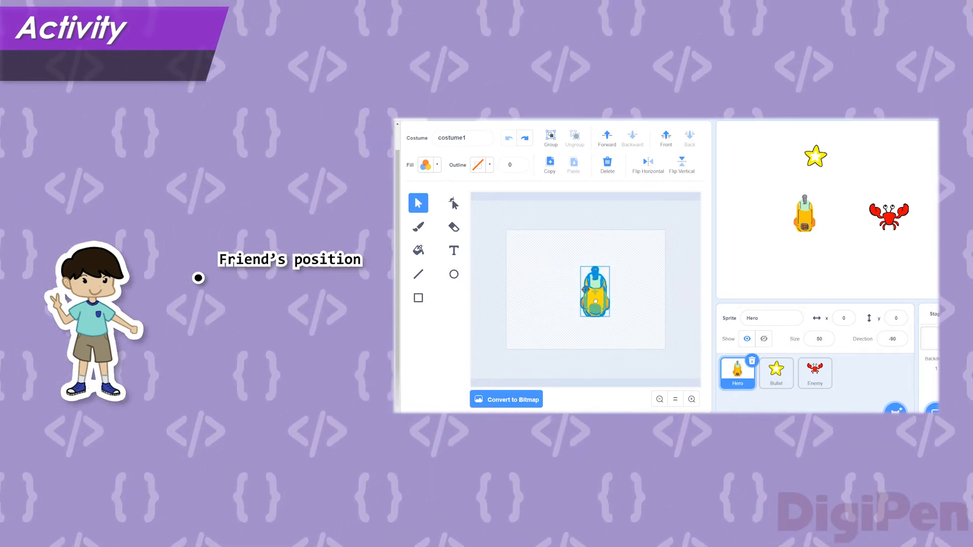
# - Move the whole ship drawing onto the costume canvas's centre point
pyautogui.moveTo(587, 299); pyautogui.dragTo(587, 299)
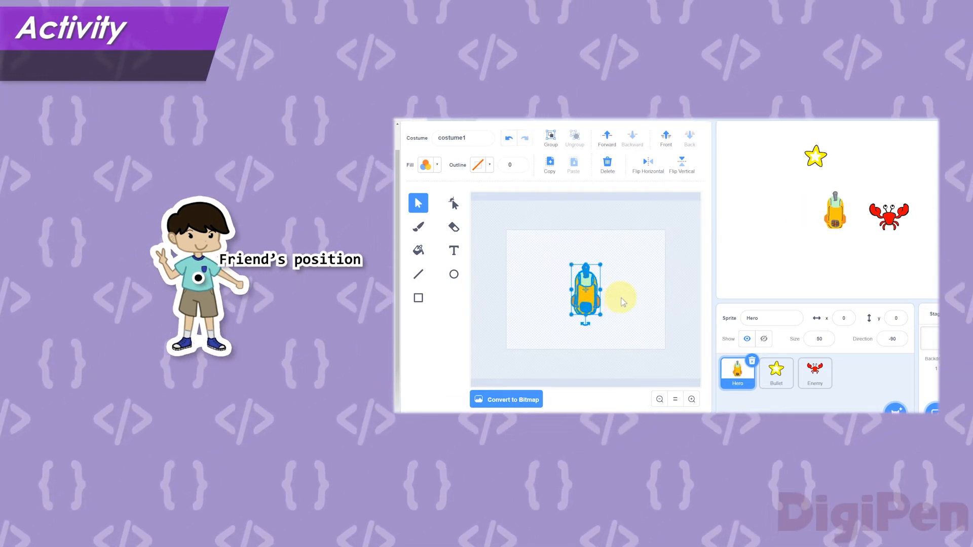
pyautogui.click(621, 298)
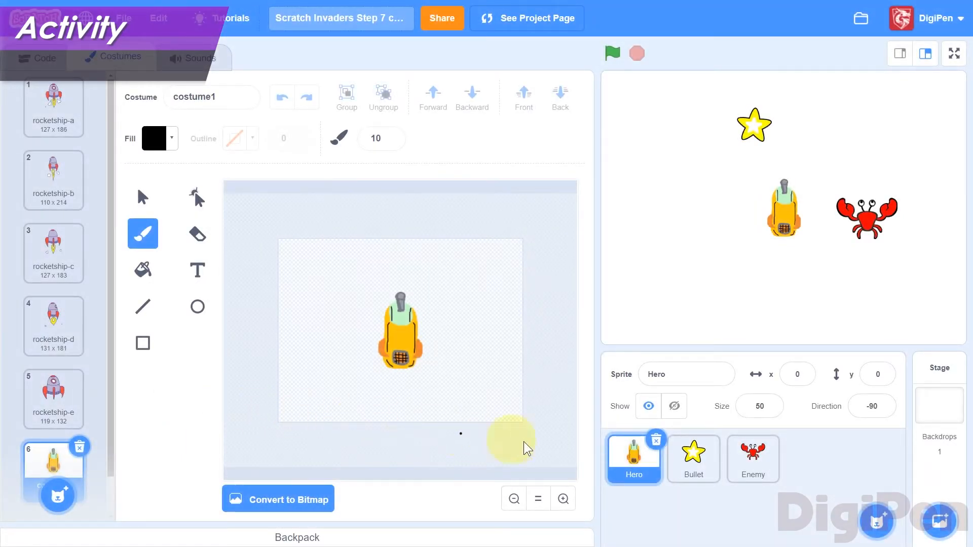
# - Add a blank painted costume to the Bullet sprite and draw a narrow capsule outline in black with brush size 5
pyautogui.click(699, 465)
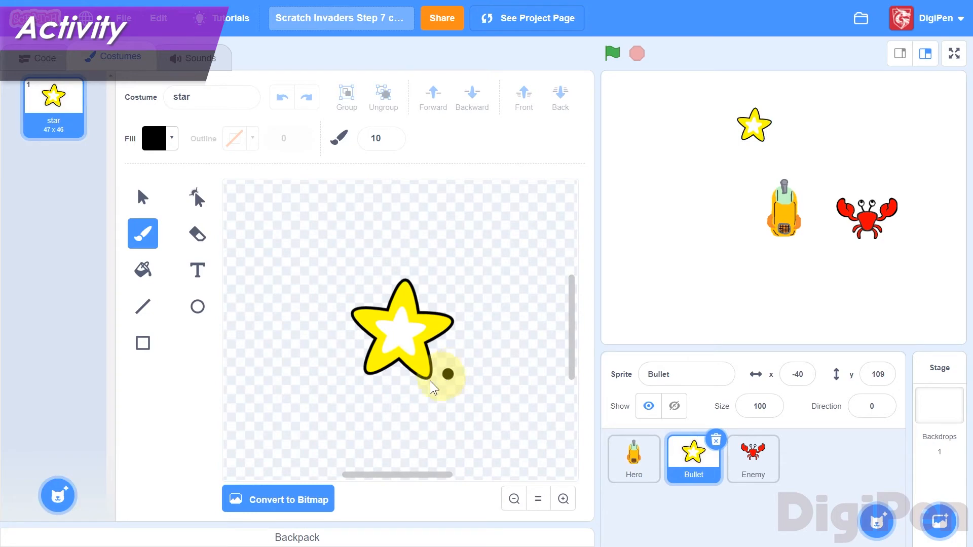
pyautogui.click(60, 441)
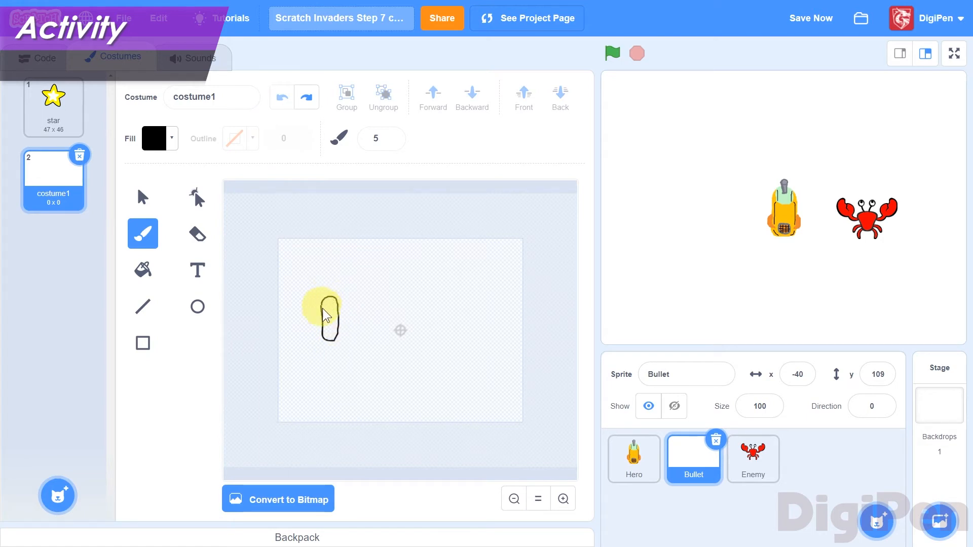
pyautogui.moveTo(324, 313); pyautogui.dragTo(327, 328)
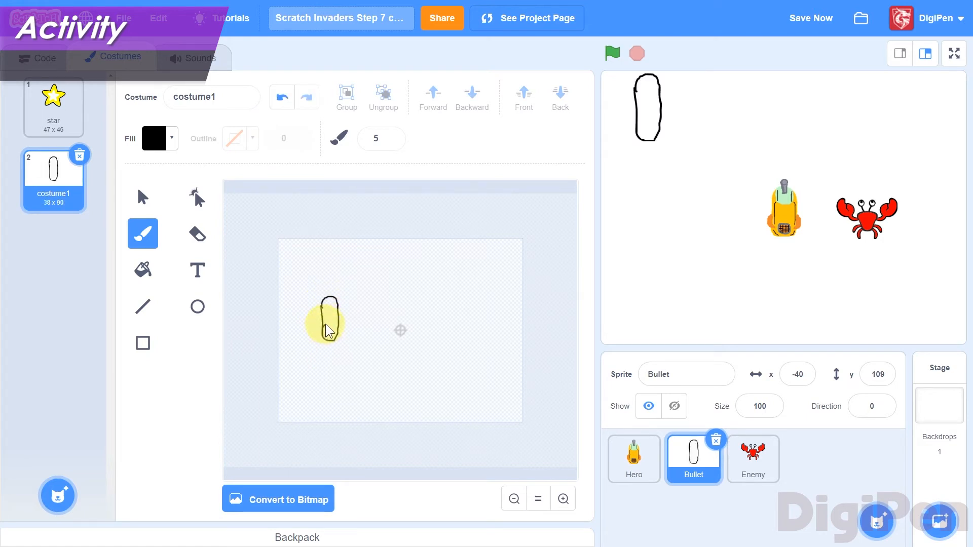
# - Fill the lower part of the bullet capsule black and its upper part purple
pyautogui.click(144, 270)
pyautogui.click(330, 331)
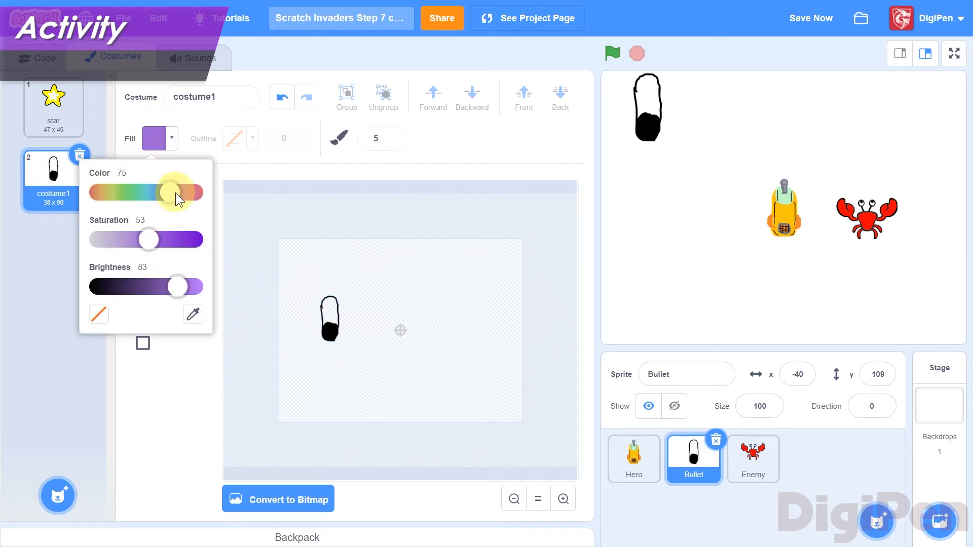
pyautogui.moveTo(176, 193); pyautogui.dragTo(181, 194)
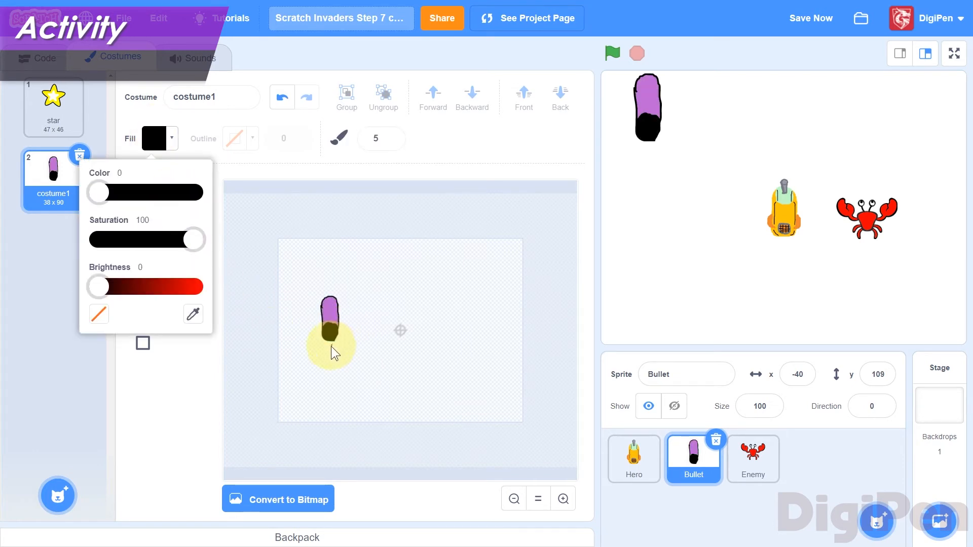
# - Draw purple tail fins with black outlines below the capsule and attach them to its lower end
pyautogui.click(324, 358)
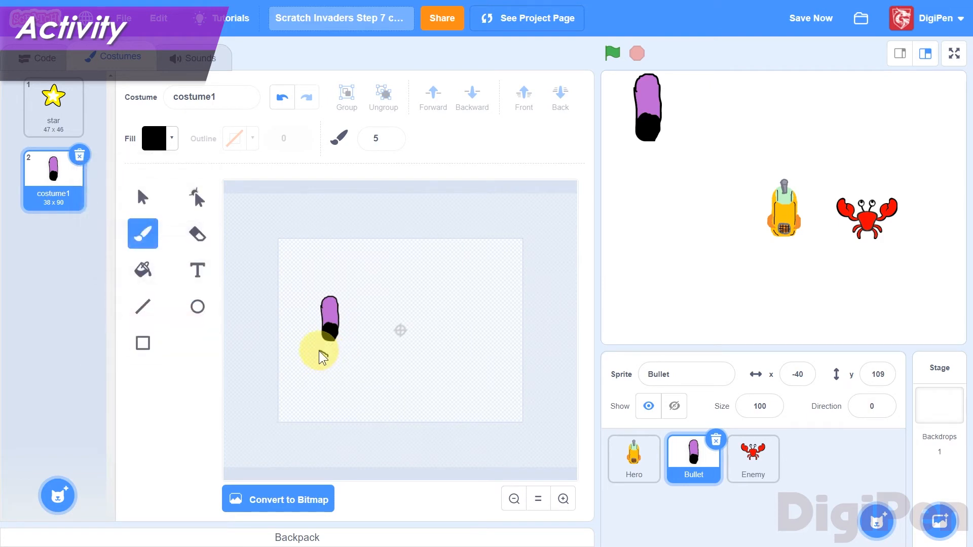
pyautogui.moveTo(337, 357); pyautogui.dragTo(332, 364)
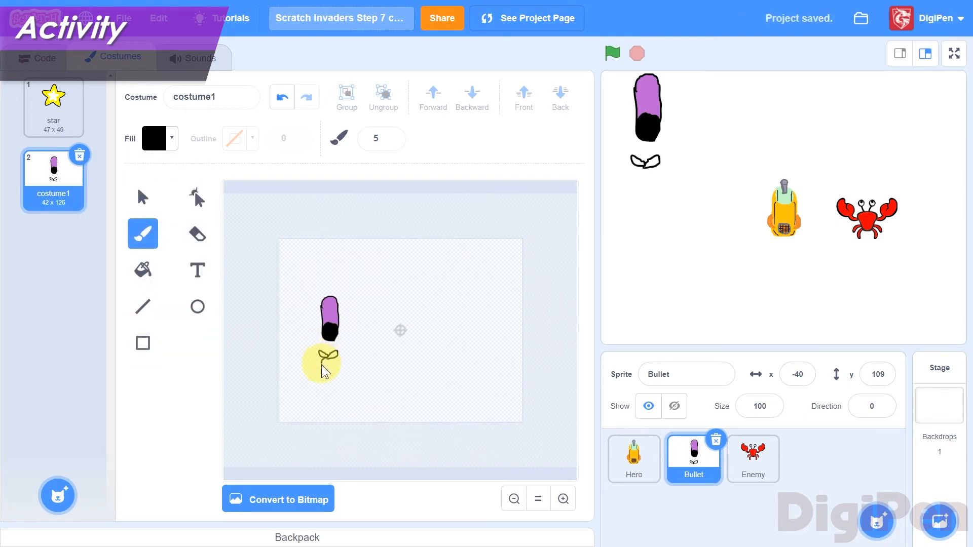
pyautogui.moveTo(329, 367); pyautogui.dragTo(330, 363)
pyautogui.moveTo(309, 347)
pyautogui.mouseDown()
pyautogui.moveTo(339, 364)
pyautogui.moveTo(335, 352)
pyautogui.mouseUp()
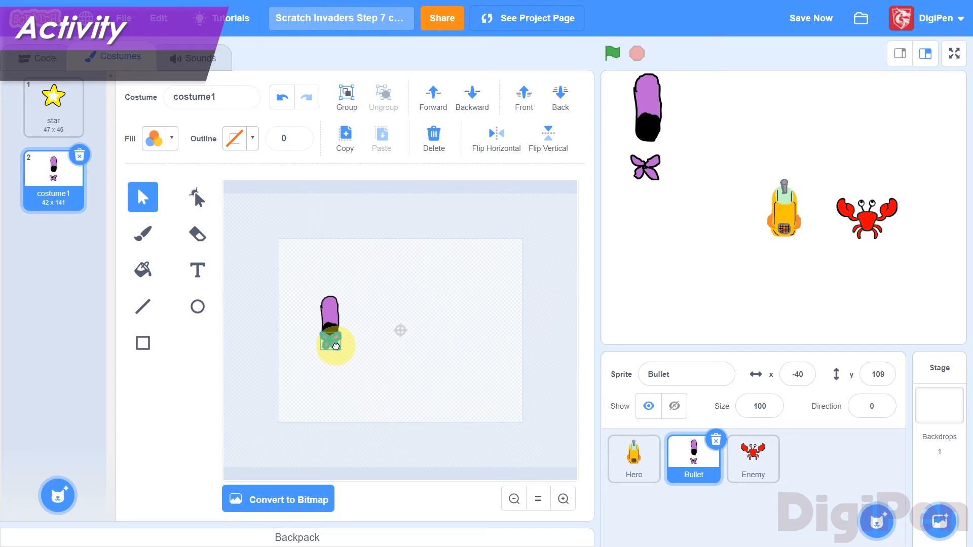
pyautogui.moveTo(335, 347); pyautogui.dragTo(335, 345)
pyautogui.click(381, 363)
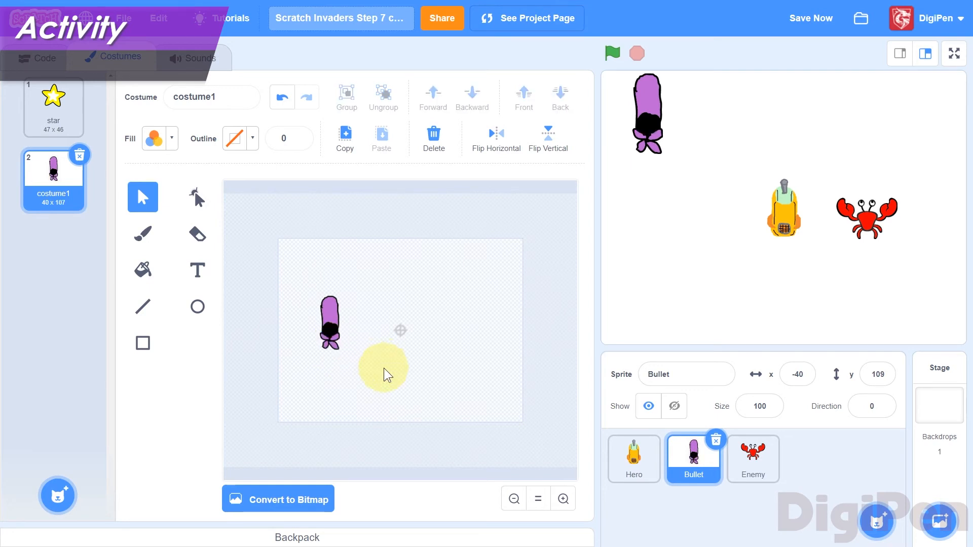
# - Shrink the complete bullet drawing to about 18 x 46 and place it on the canvas's centre point
pyautogui.click(330, 350)
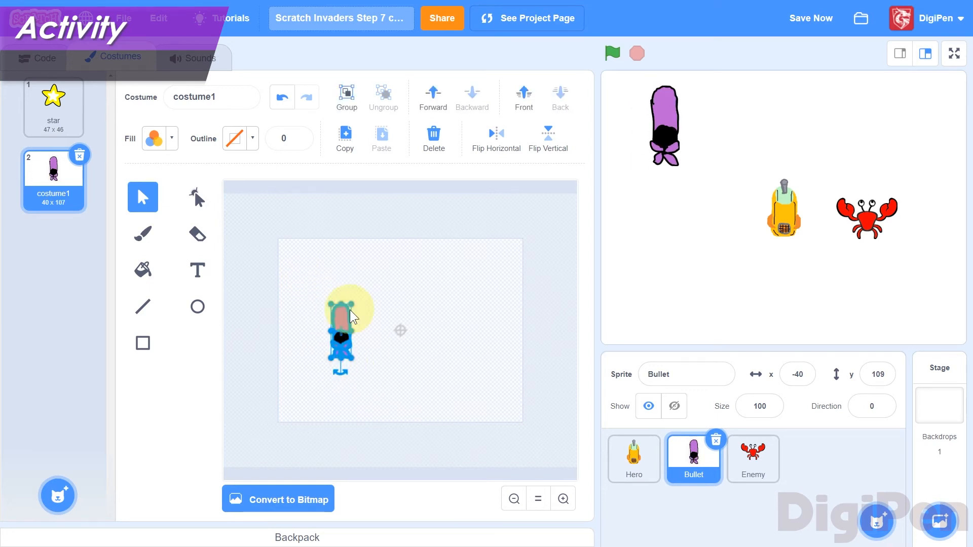
pyautogui.moveTo(348, 298); pyautogui.dragTo(399, 327)
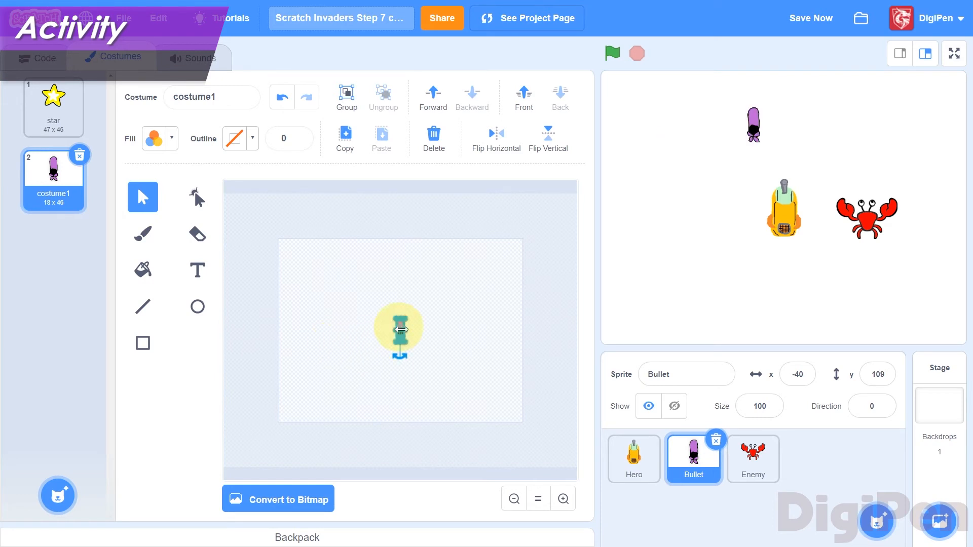
pyautogui.click(470, 357)
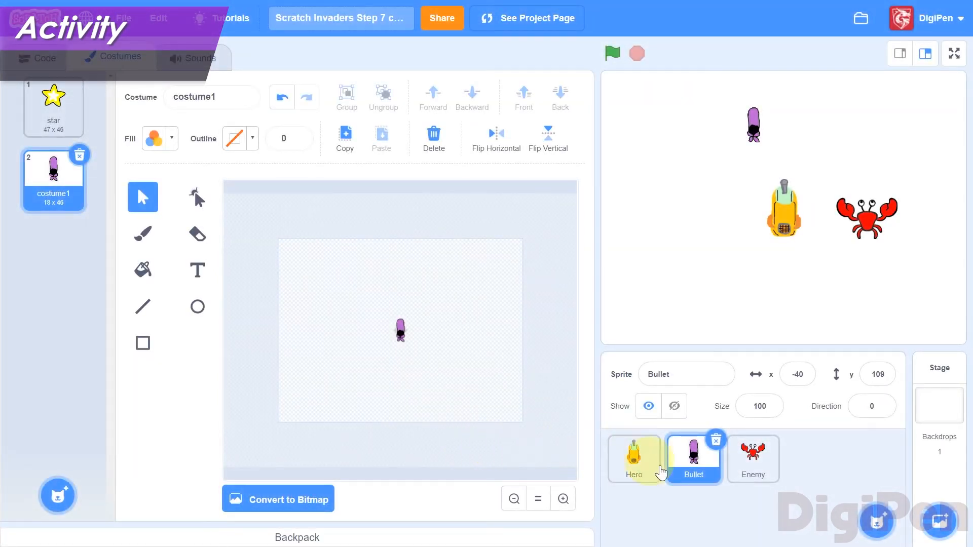
# - Add a blank painted costume to the Enemy sprite and draw the crab's body outline in black with brush size 5
pyautogui.click(757, 463)
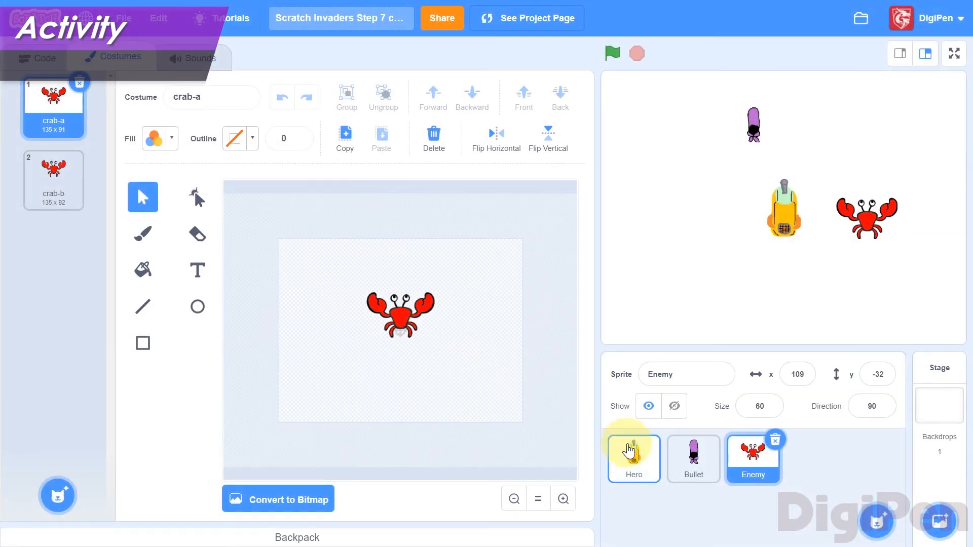
pyautogui.click(628, 450)
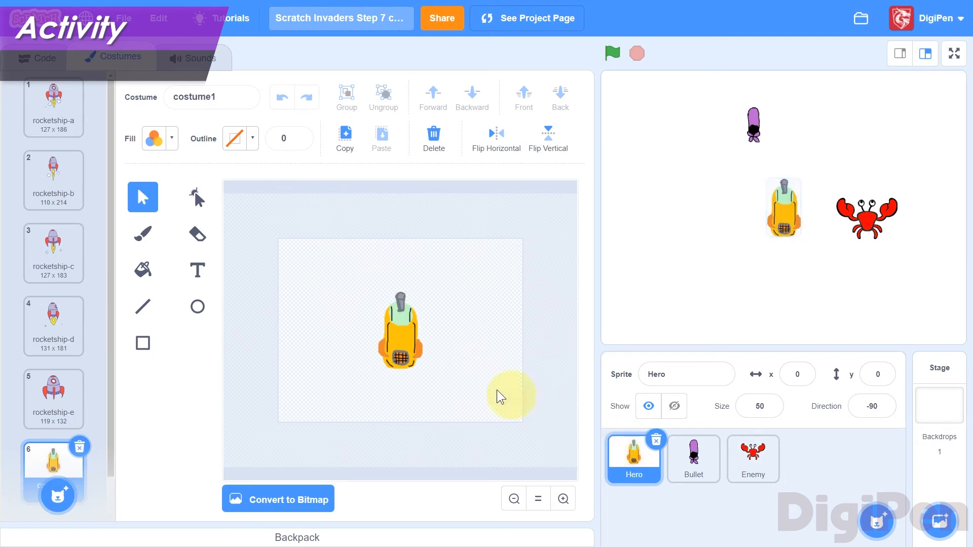
pyautogui.click(754, 456)
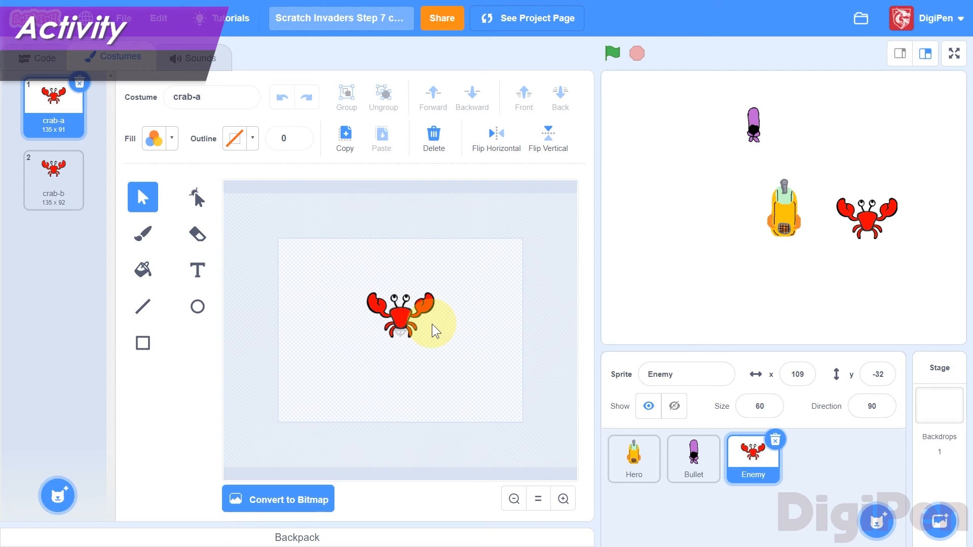
pyautogui.moveTo(57, 495)
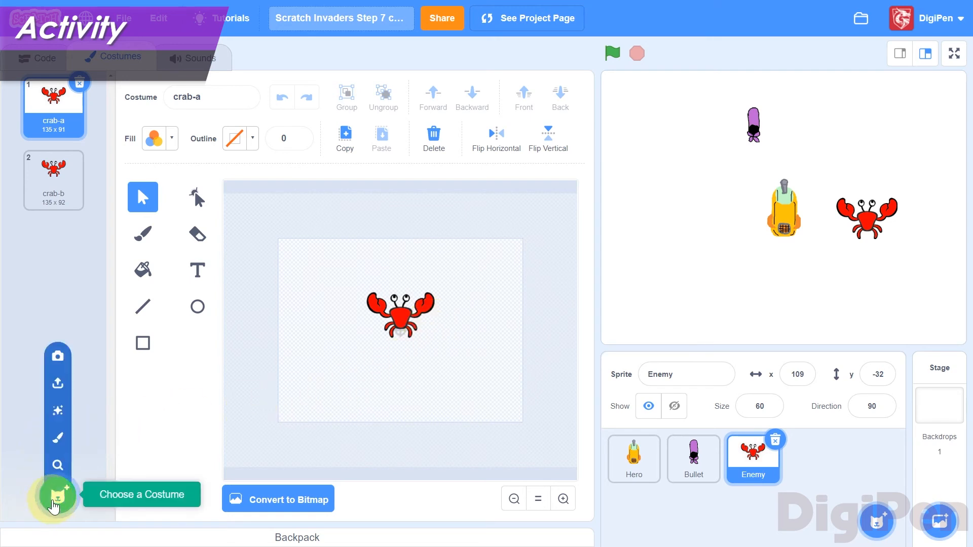
pyautogui.click(61, 438)
pyautogui.press('b')
pyautogui.moveTo(379, 322)
pyautogui.mouseDown()
pyautogui.moveTo(387, 343)
pyautogui.moveTo(428, 343)
pyautogui.moveTo(403, 320)
pyautogui.moveTo(378, 321)
pyautogui.mouseUp()
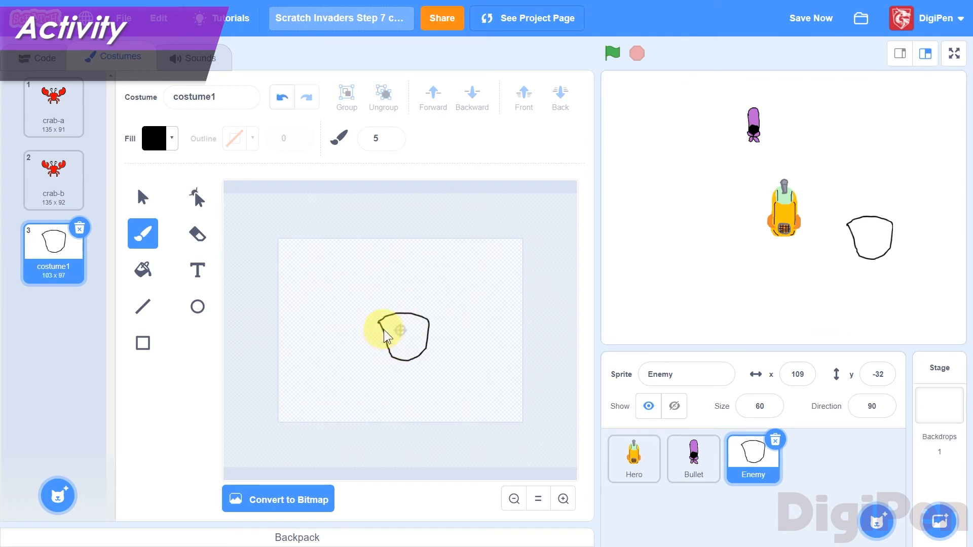
# - Draw the crab's claws, jointed legs and brush-size-15 eye stalks with eyes, and fill its body and limbs red (color 96, saturation 73, brightness 81)
pyautogui.moveTo(369, 332)
pyautogui.mouseDown()
pyautogui.moveTo(374, 341)
pyautogui.moveTo(375, 297)
pyautogui.moveTo(347, 278)
pyautogui.moveTo(337, 294)
pyautogui.moveTo(366, 330)
pyautogui.mouseUp()
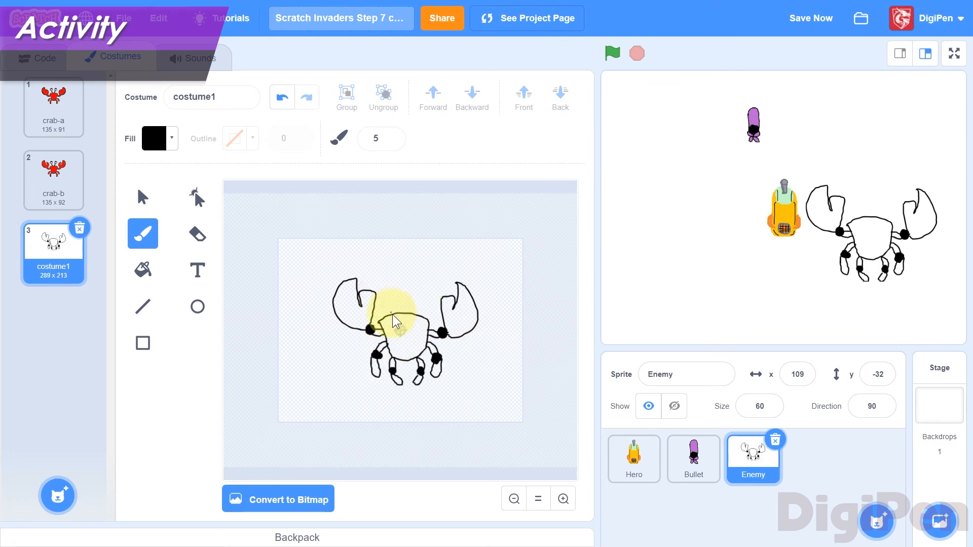
pyautogui.moveTo(395, 323); pyautogui.dragTo(390, 289)
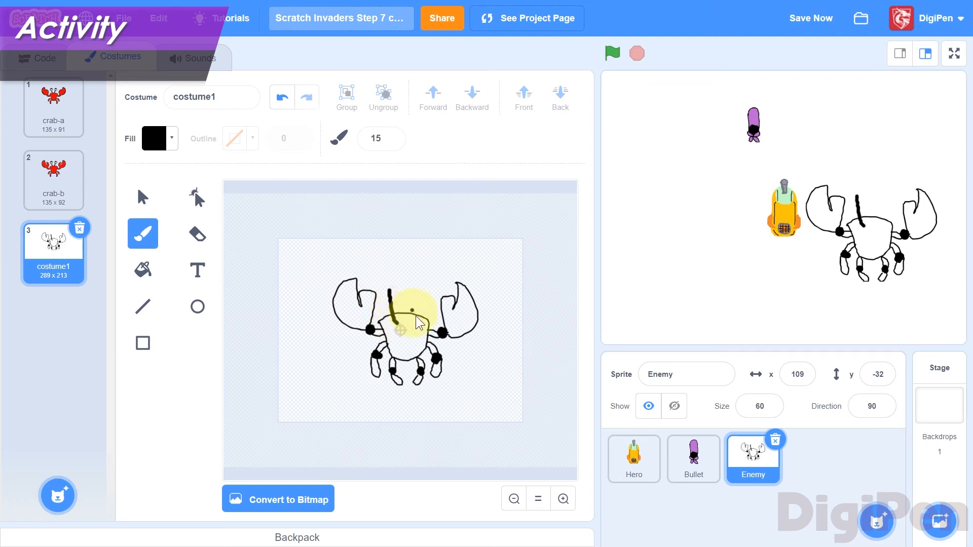
pyautogui.moveTo(421, 321); pyautogui.dragTo(427, 301)
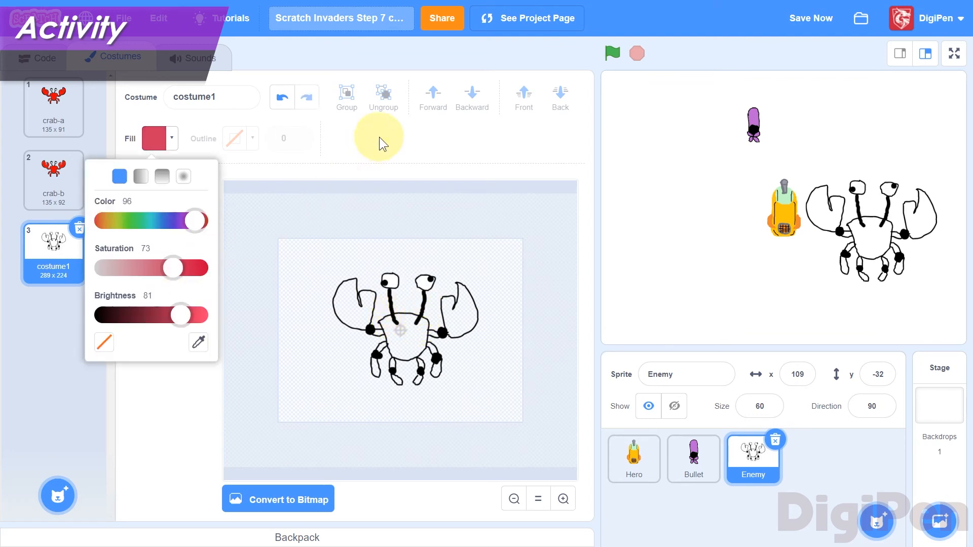
pyautogui.click(379, 137)
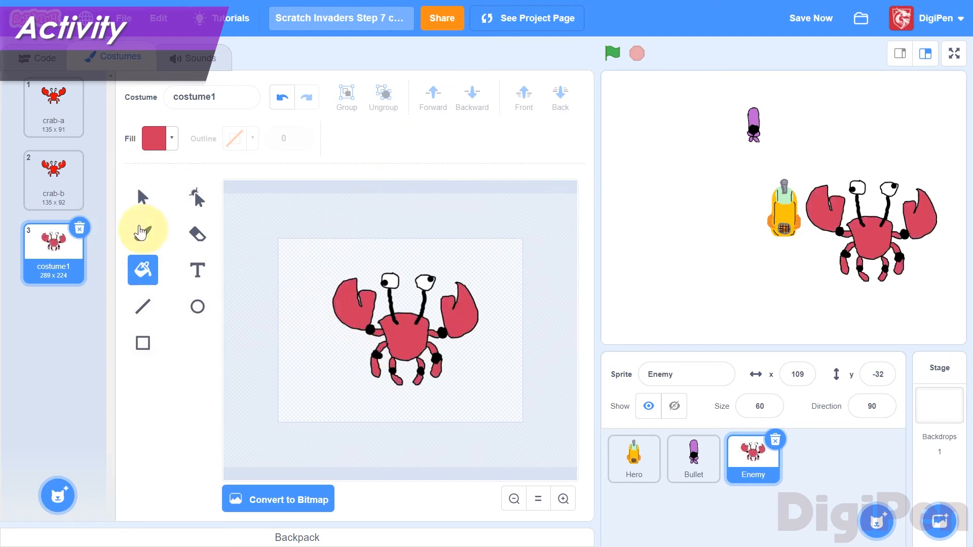
# - Shrink the complete crab drawing to about 134 x 104 and place it on the canvas's centre point
pyautogui.click(143, 197)
pyautogui.click(327, 284)
pyautogui.moveTo(498, 393); pyautogui.dragTo(498, 395)
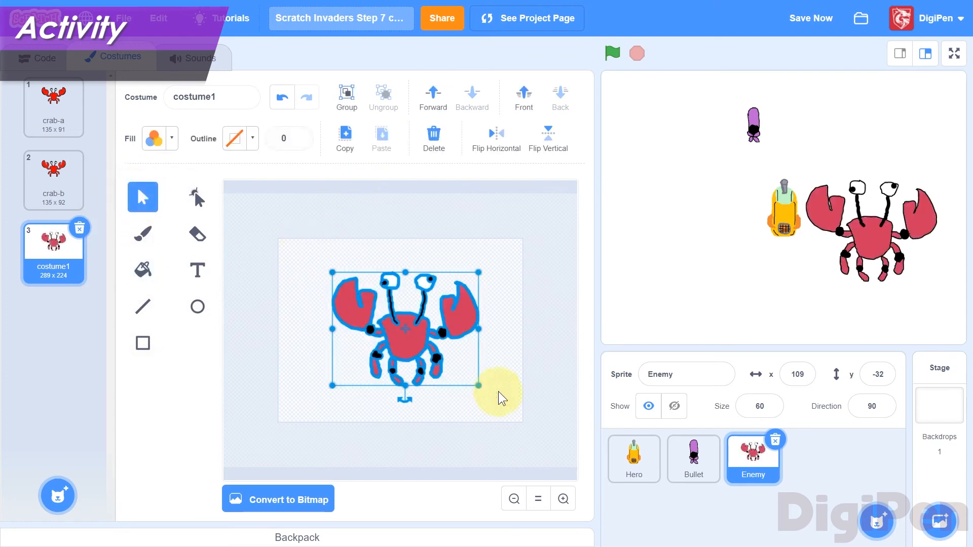
pyautogui.moveTo(410, 340); pyautogui.dragTo(405, 341)
pyautogui.moveTo(474, 273); pyautogui.dragTo(393, 336)
pyautogui.moveTo(360, 366); pyautogui.dragTo(400, 336)
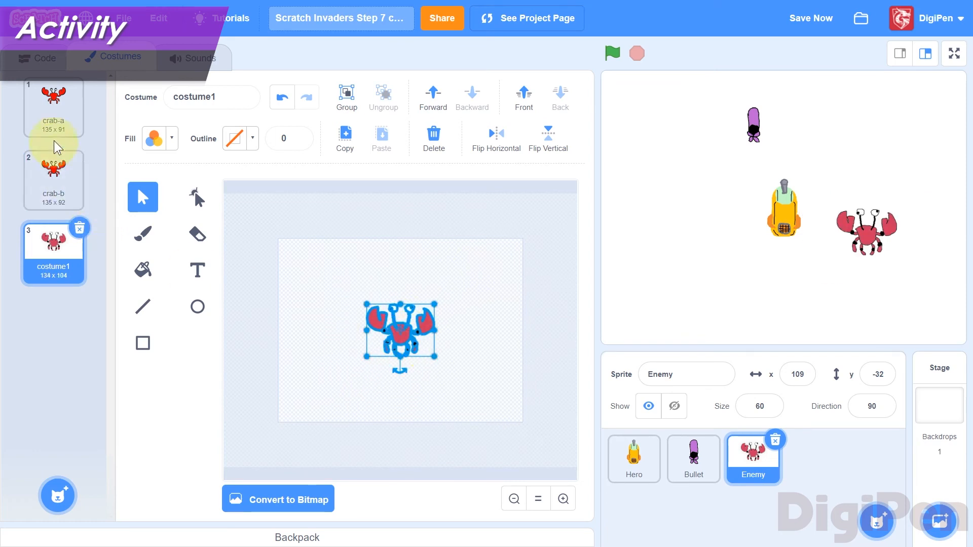
# - Compare the painted Enemy costume with the original crab-a, and review the new costumes of the Hero, Bullet and Enemy sprites
pyautogui.click(52, 114)
pyautogui.click(50, 244)
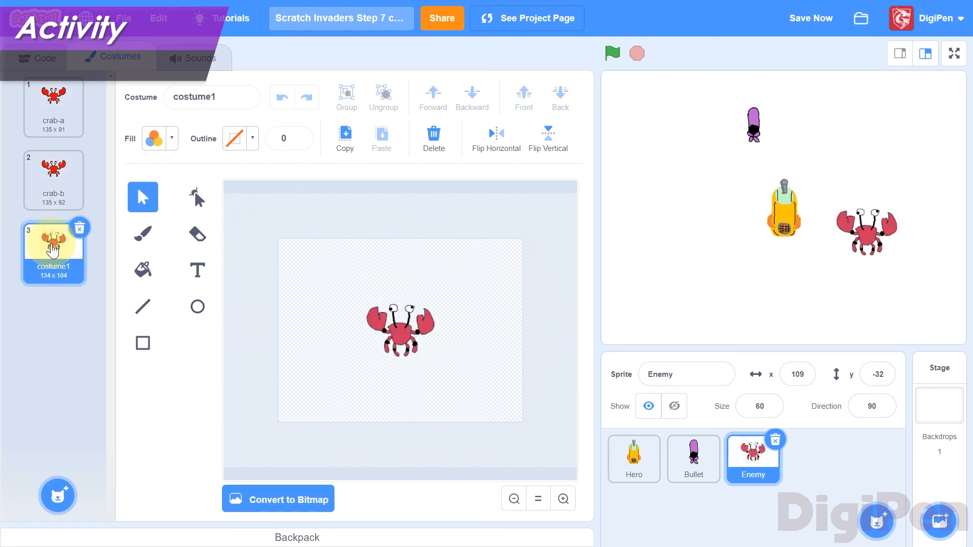
pyautogui.click(54, 120)
pyautogui.click(55, 251)
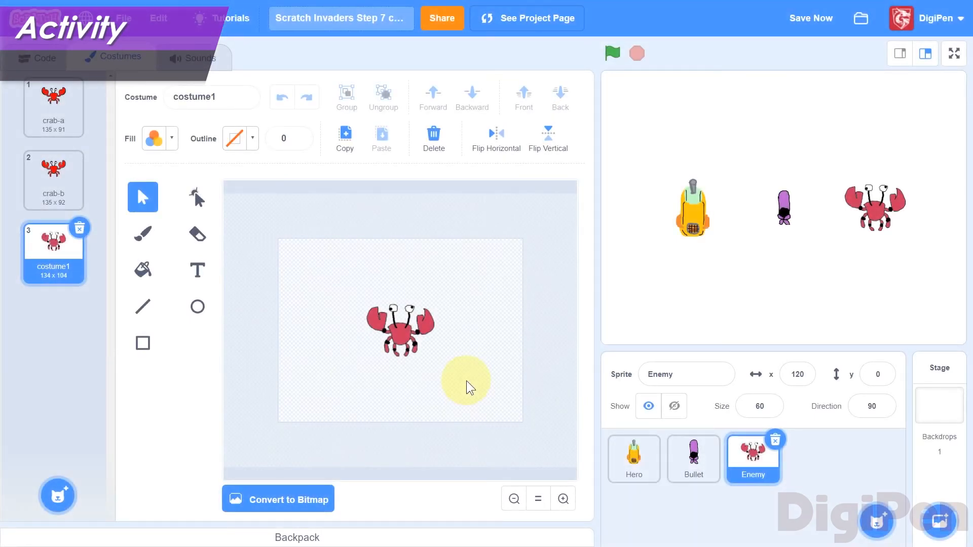
pyautogui.click(615, 464)
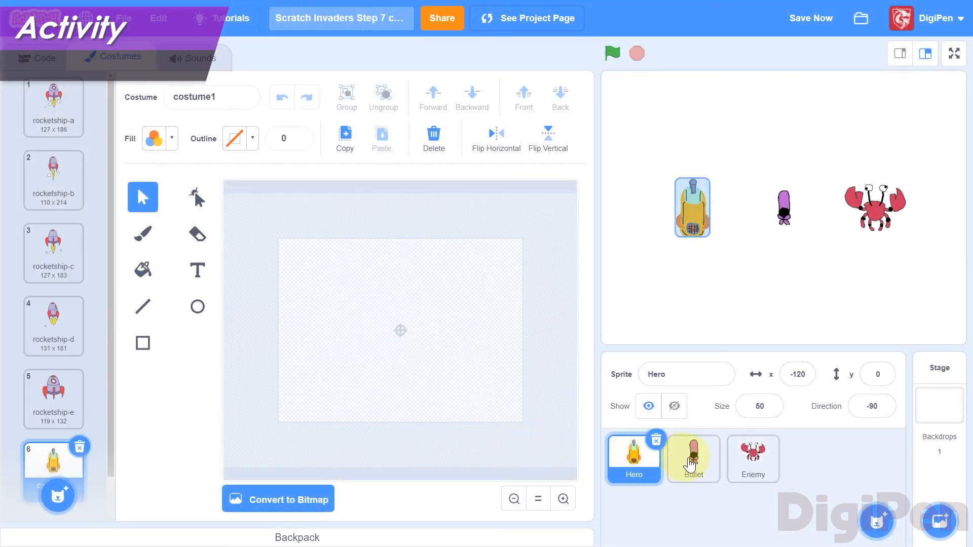
pyautogui.click(692, 459)
pyautogui.click(759, 462)
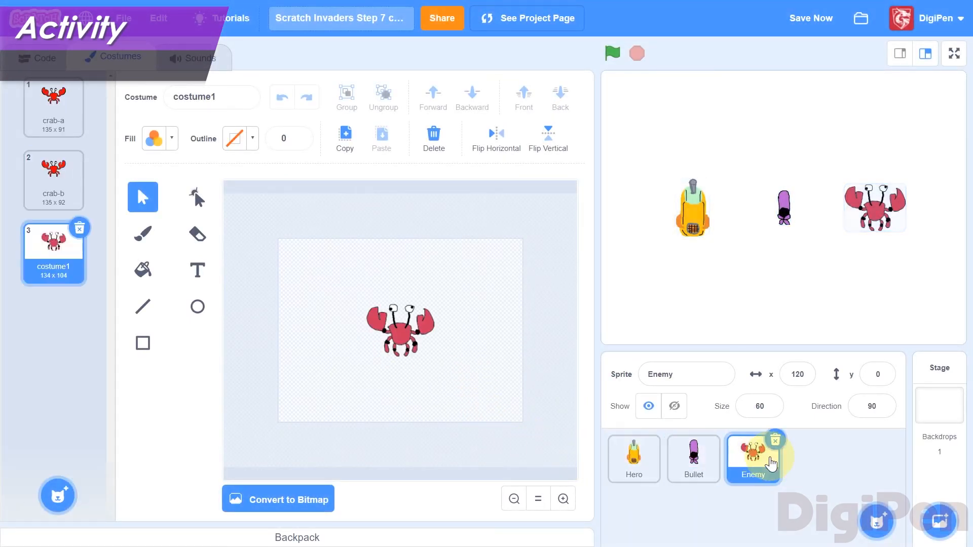